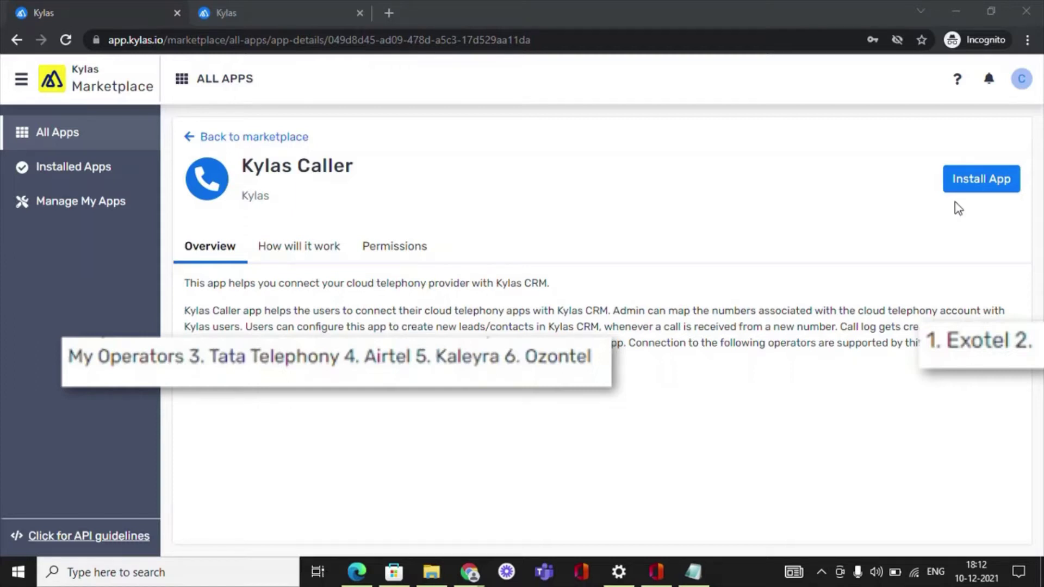
Step: Install the Kylas Caller app, granting its requested permissions
click(967, 180)
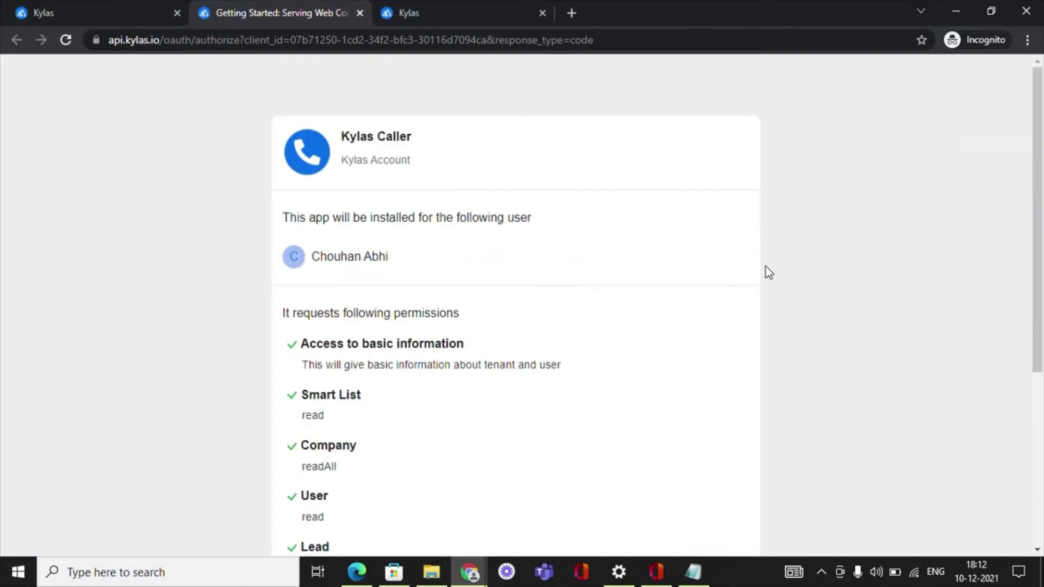
scroll(477, 403, down, 5)
click(684, 533)
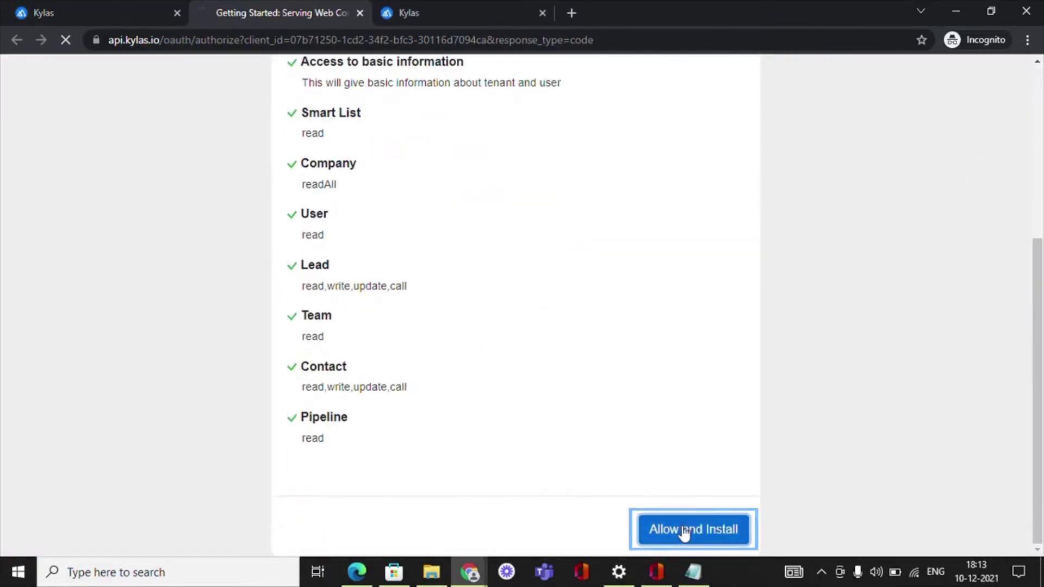
Step: Sign in to the Kylas CALL Connector account with the saved credentials
click(549, 402)
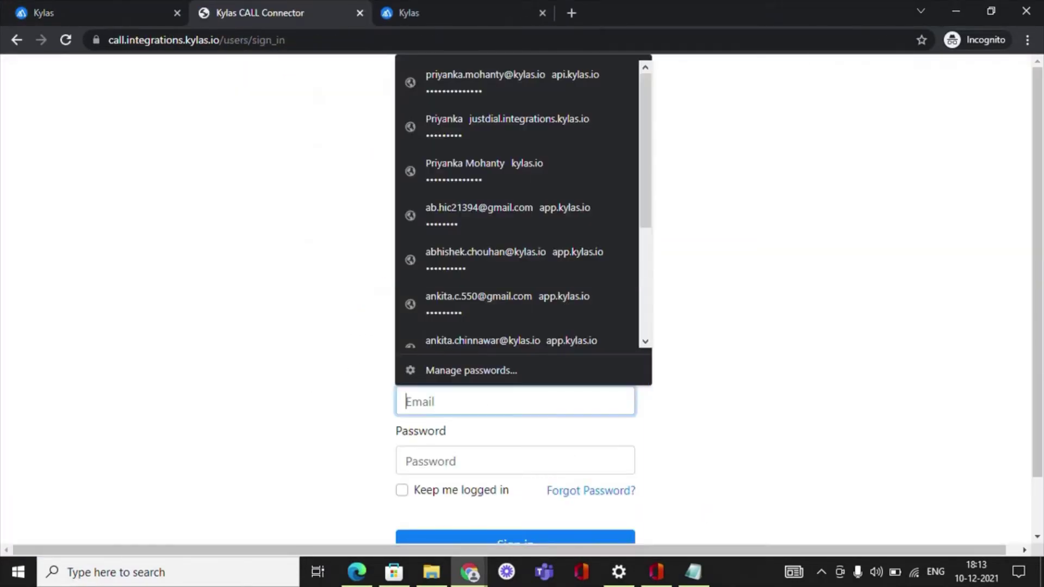
click(488, 255)
scroll(489, 524, down, 1)
click(499, 485)
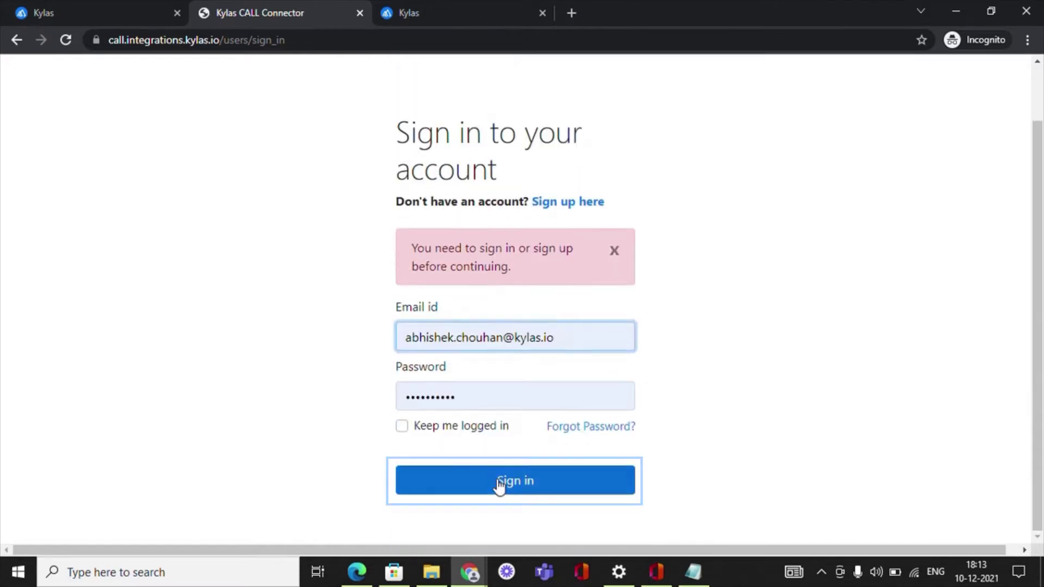
Step: Save the Kylas API key settings on the API Keys page
click(375, 68)
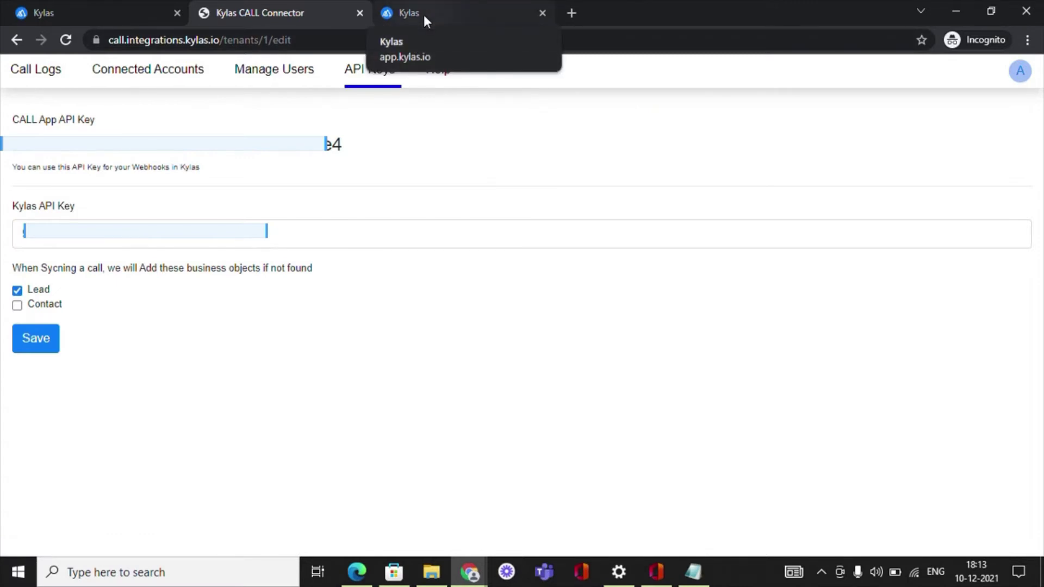
click(24, 344)
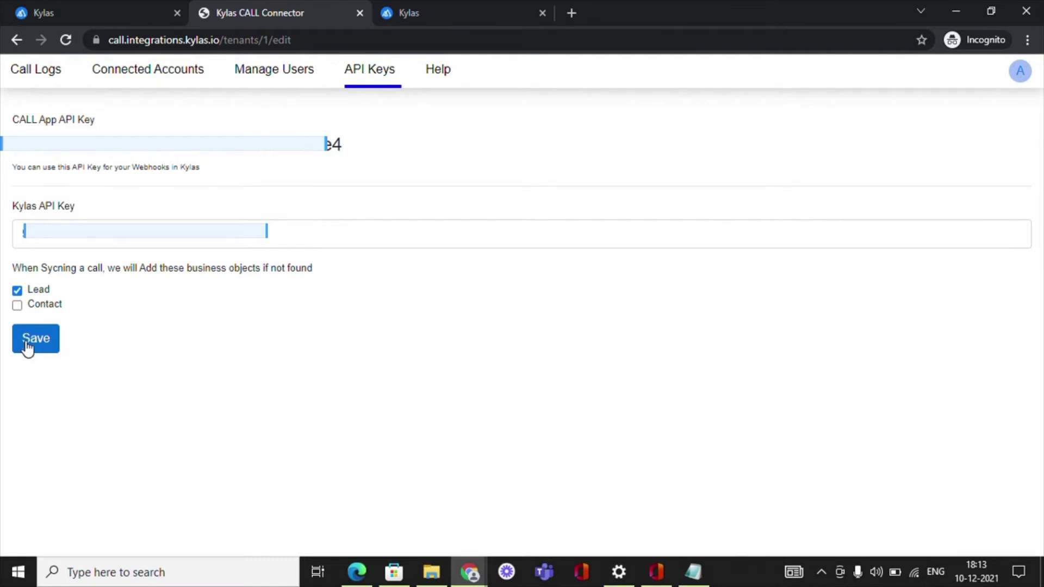
click(26, 348)
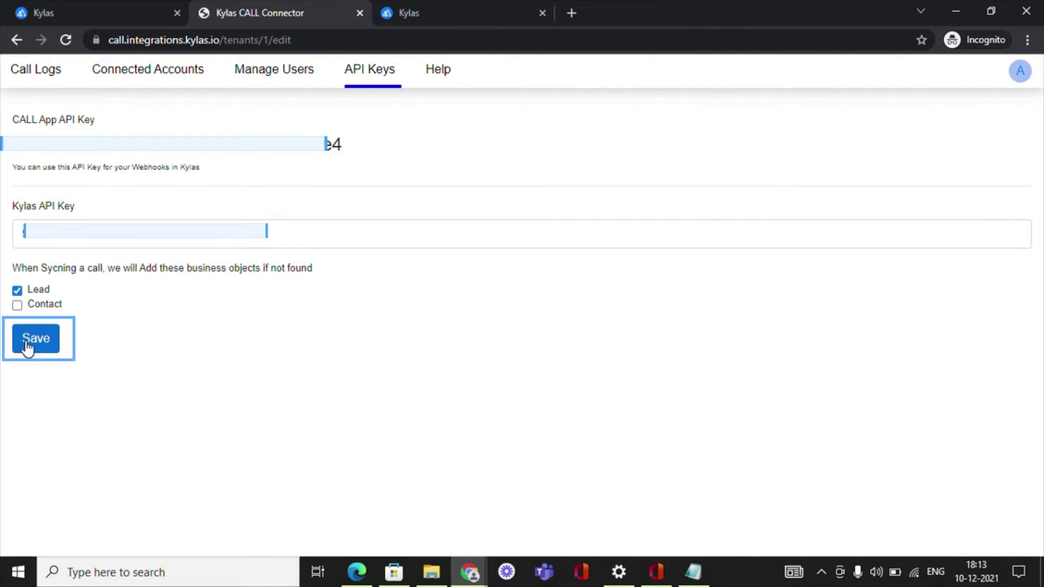
Step: Start a new connected account with My Operator as the telephony vendor
click(262, 84)
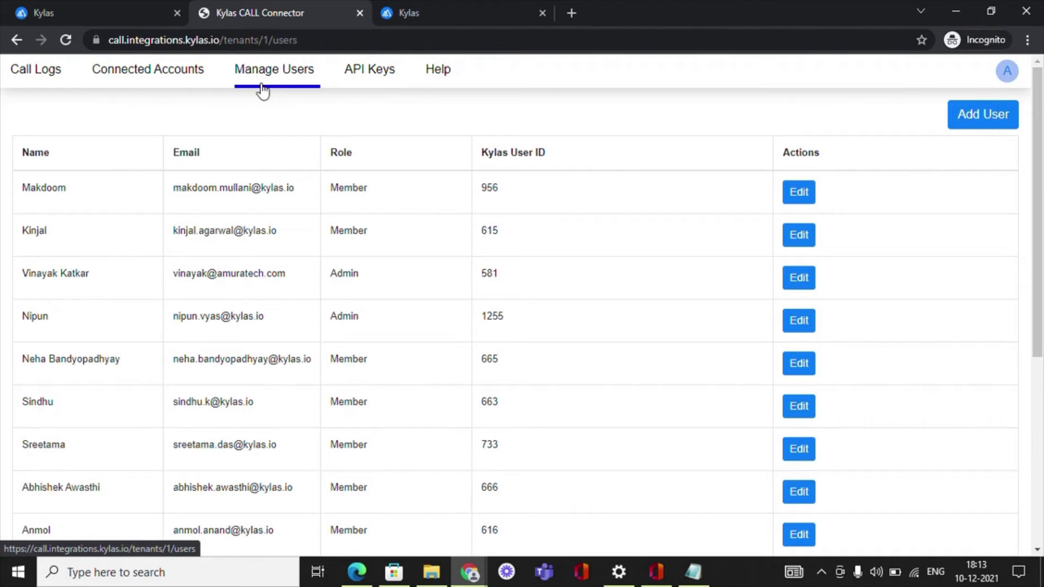
click(173, 85)
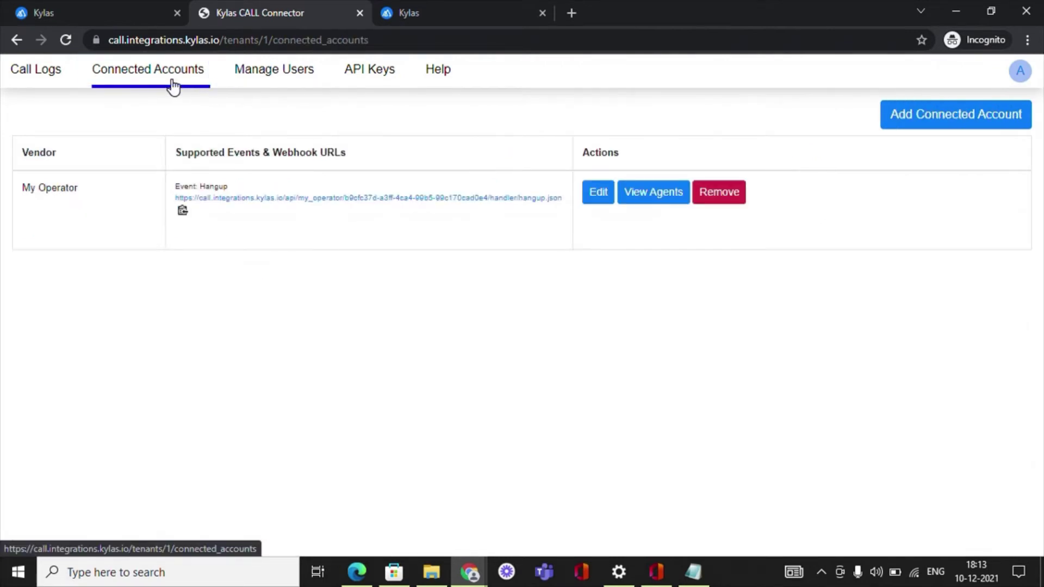
click(885, 129)
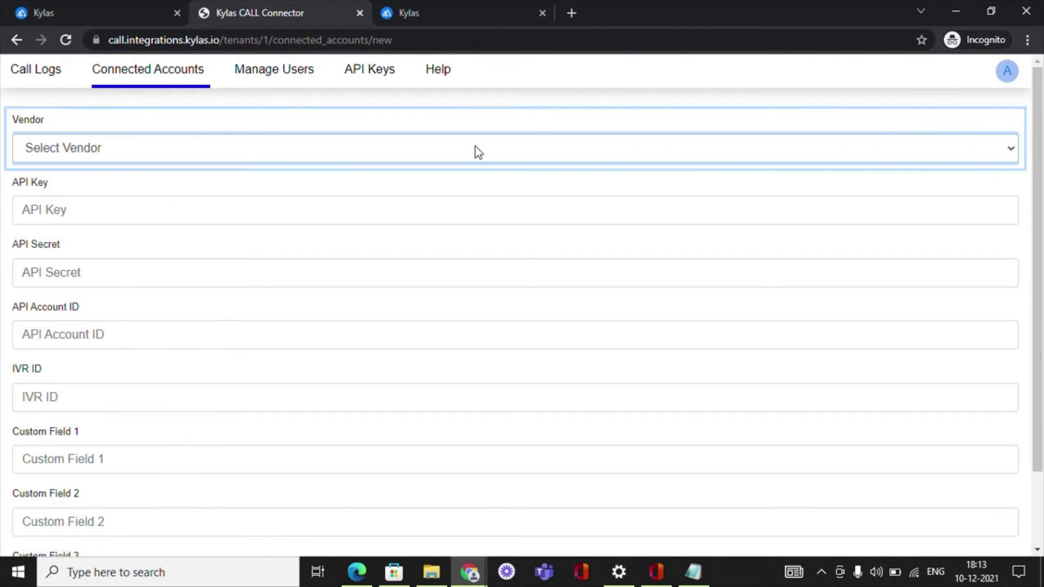
click(475, 146)
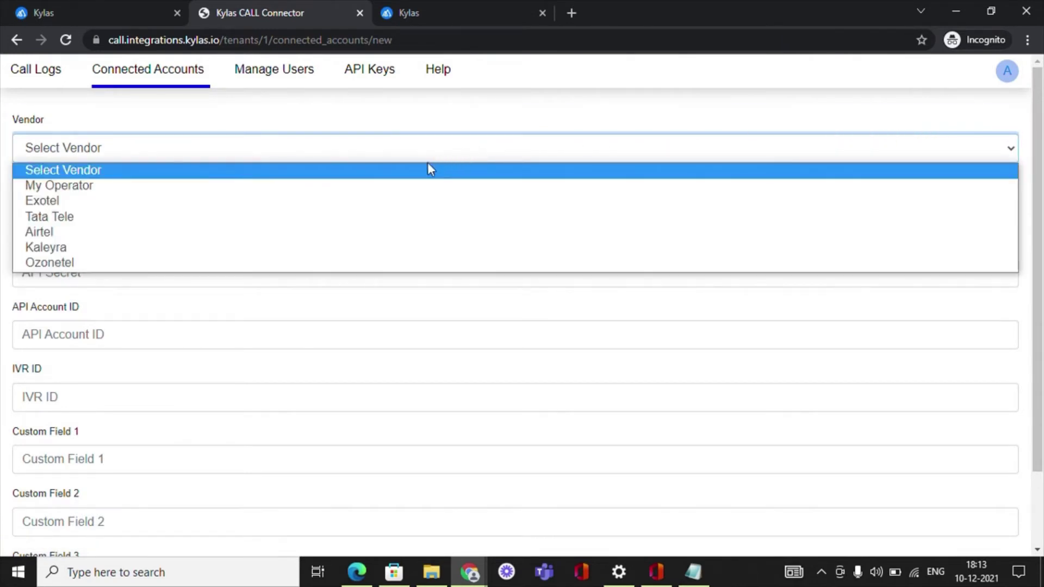
click(333, 190)
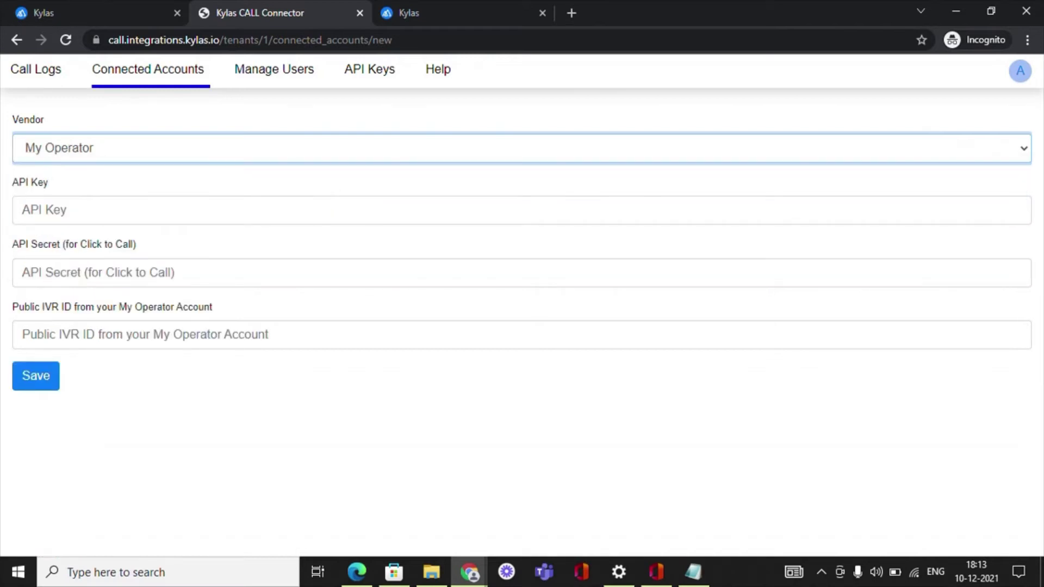
Step: Fill in the My Operator API key, API secret and public IVR ID fields
click(23, 210)
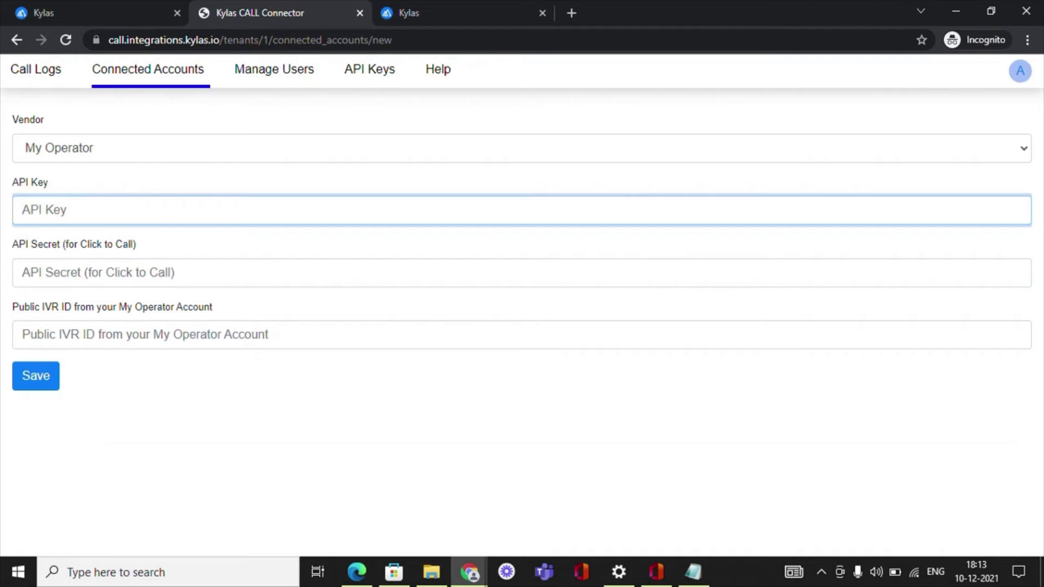
text(test)
click(293, 272)
text(Get it from your IVR )
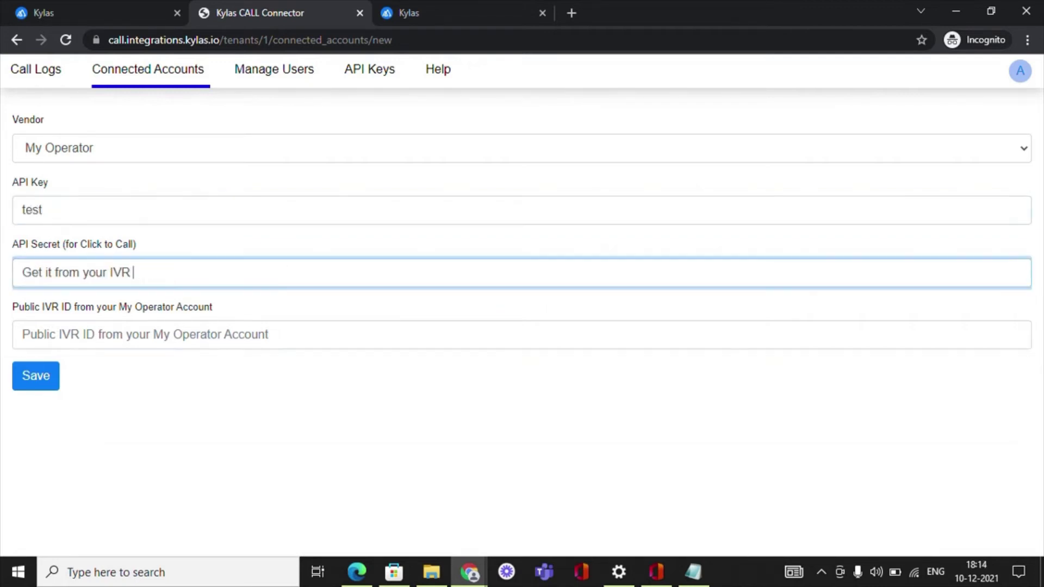
text(service provider)
key(Tab)
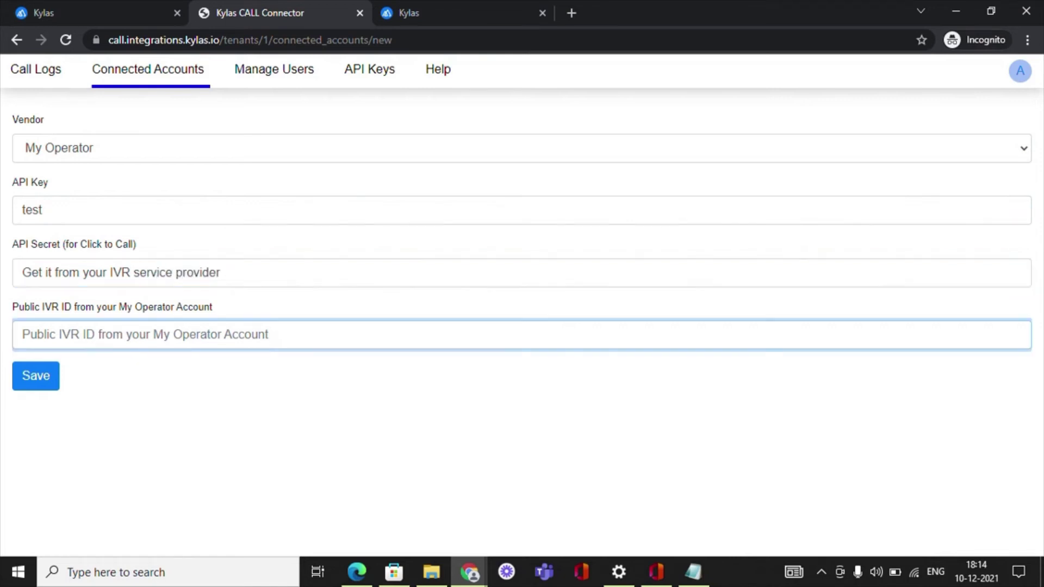
key(ctrl+v)
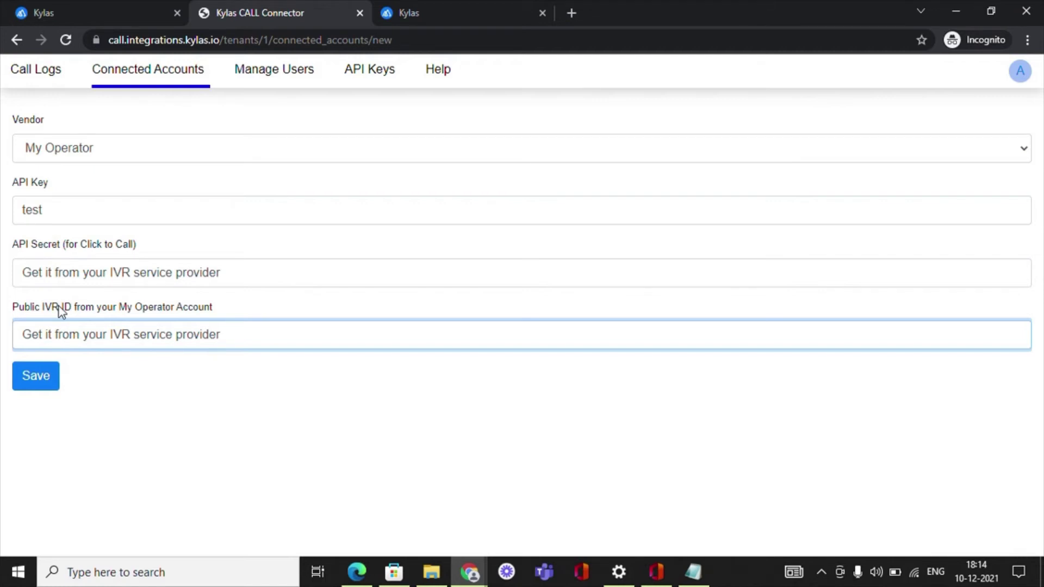
key(Tab)
key(Tab)
key(Tab)
key(Tab)
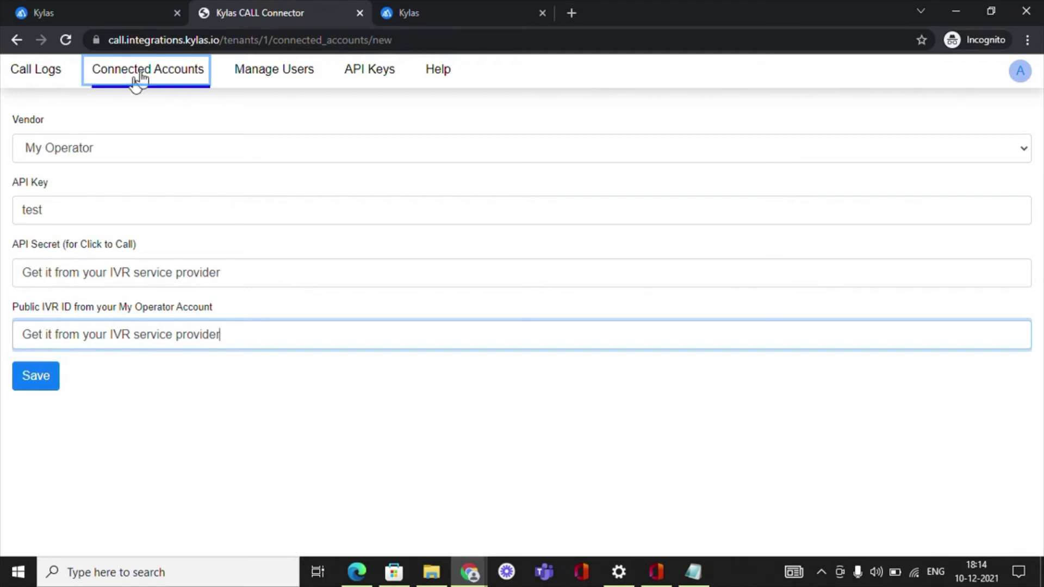
Step: Copy the My Operator hangup webhook URL from the Connected Accounts list
click(140, 77)
click(182, 214)
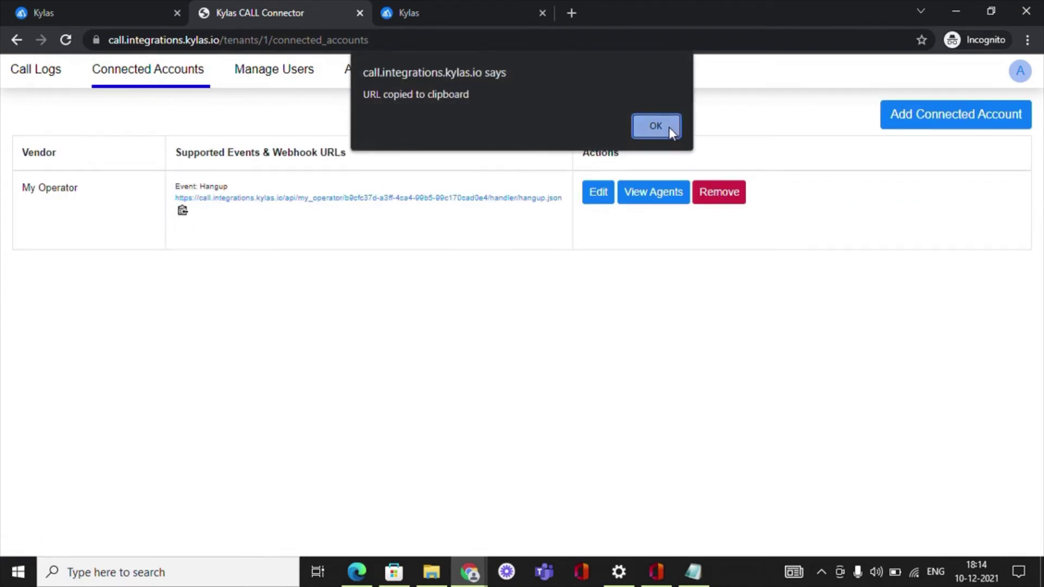
click(669, 126)
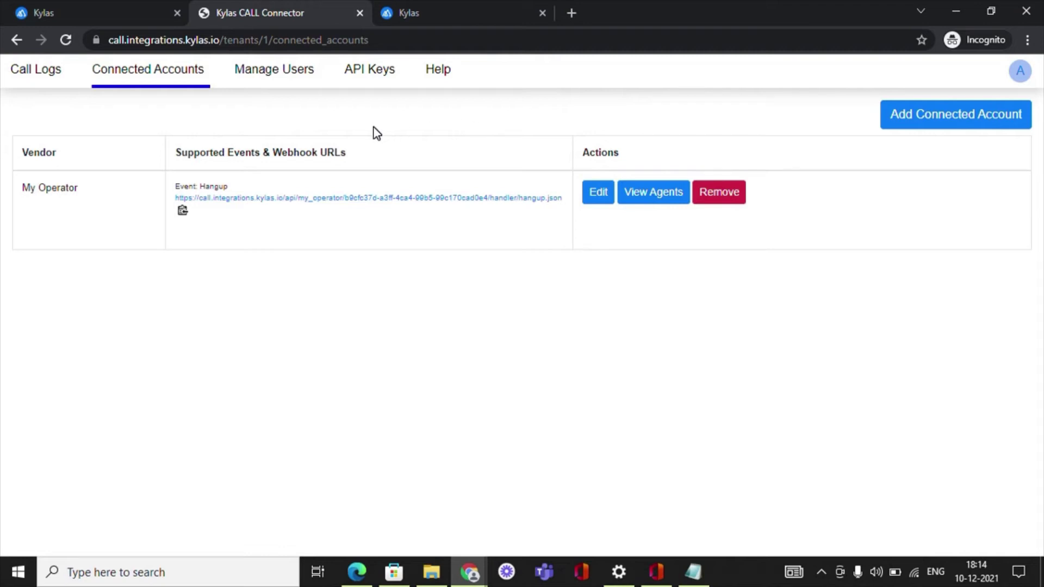
click(292, 77)
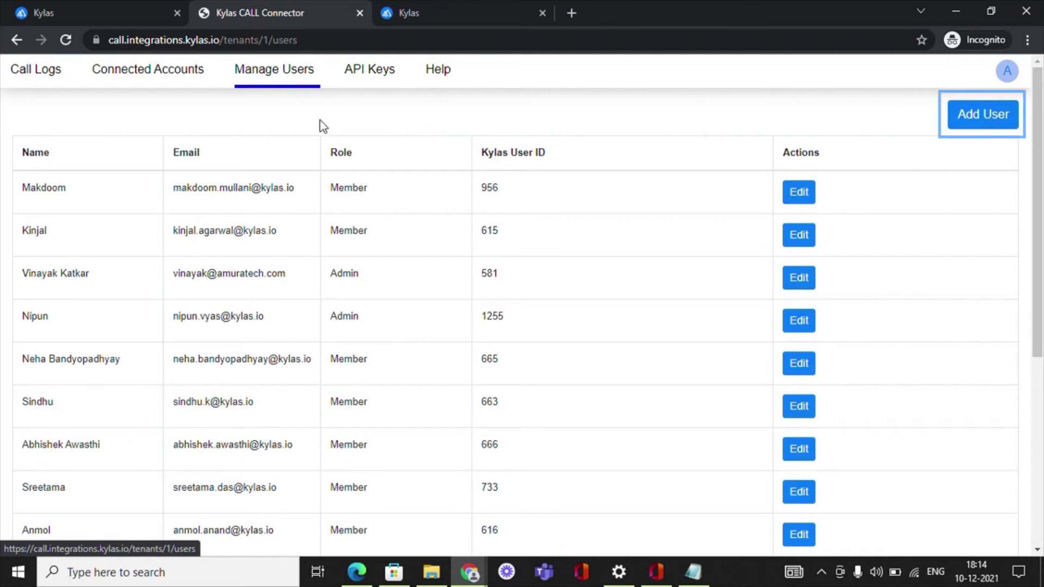
Step: Create a user named testpm with the suggested e-mail and the Member role
click(988, 125)
text(testpm)
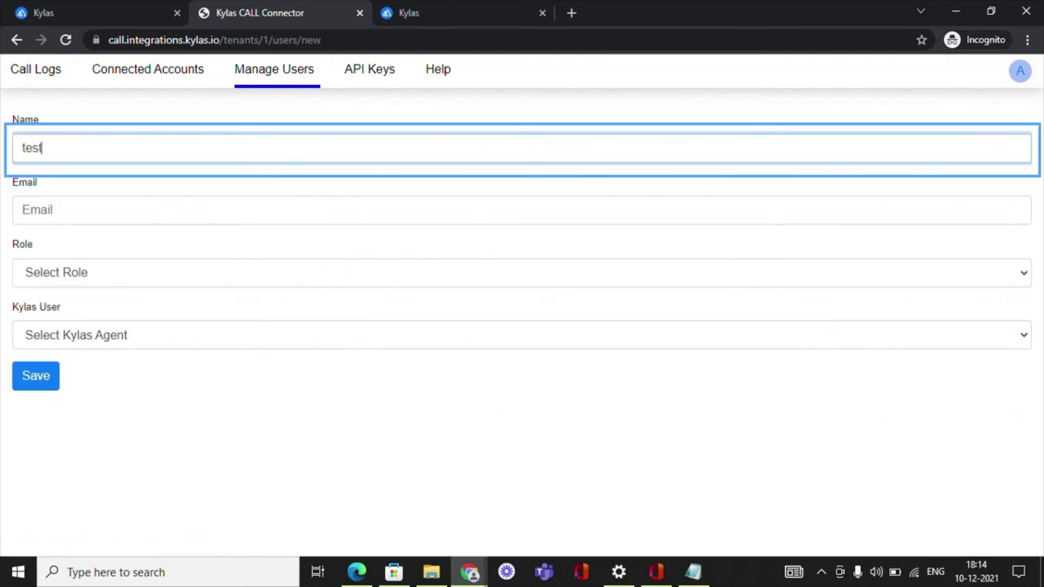
click(119, 211)
click(121, 259)
click(121, 272)
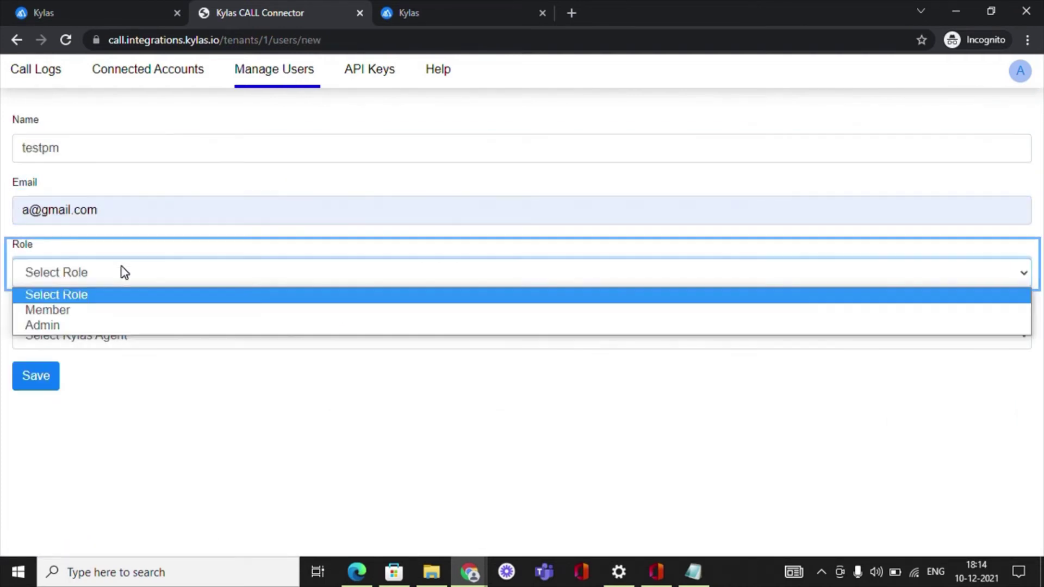
click(81, 310)
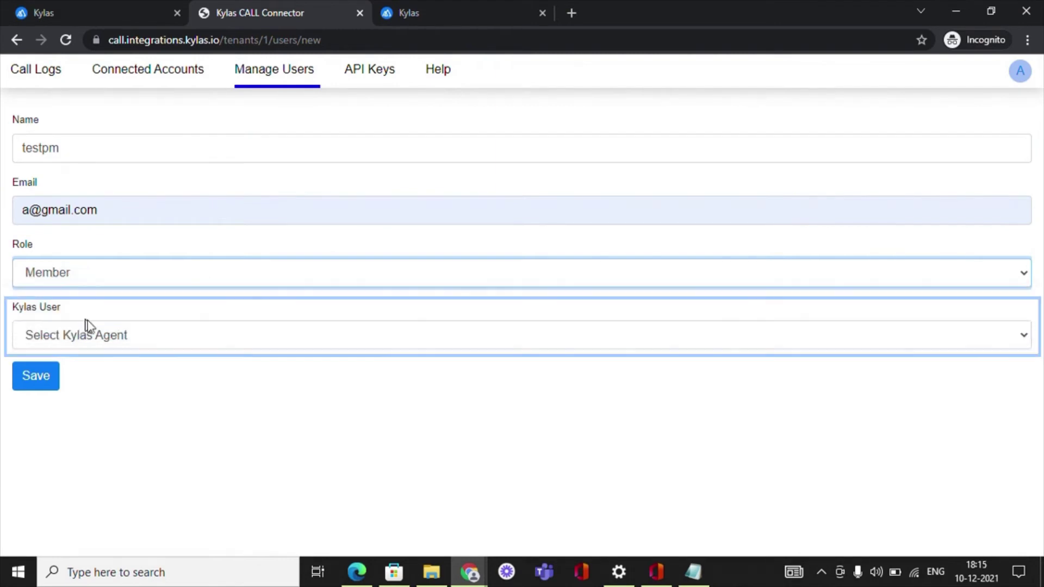
Step: Save the new user without mapping a Kylas user, then return to Manage Users
click(204, 338)
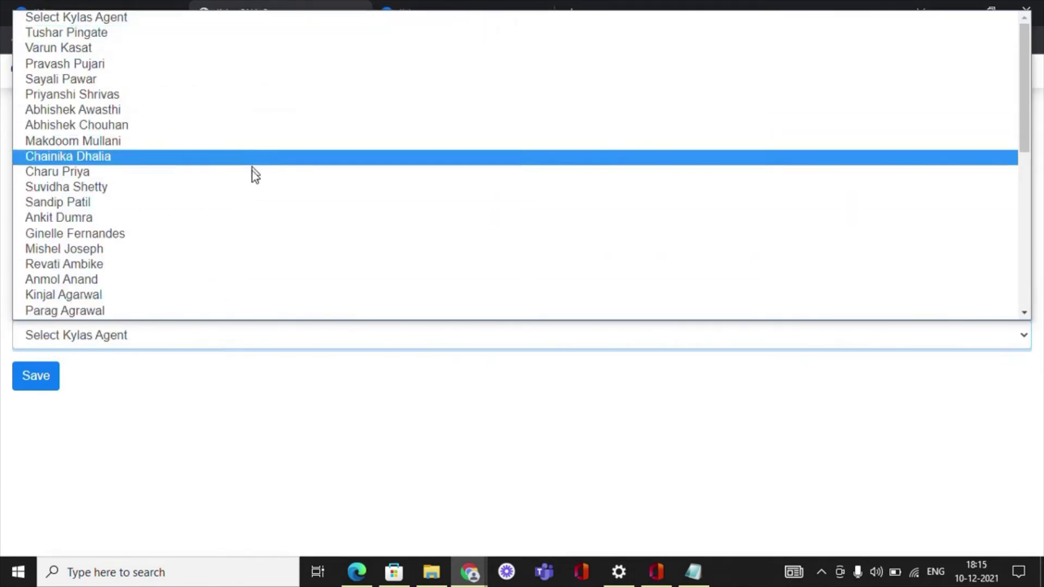
click(188, 379)
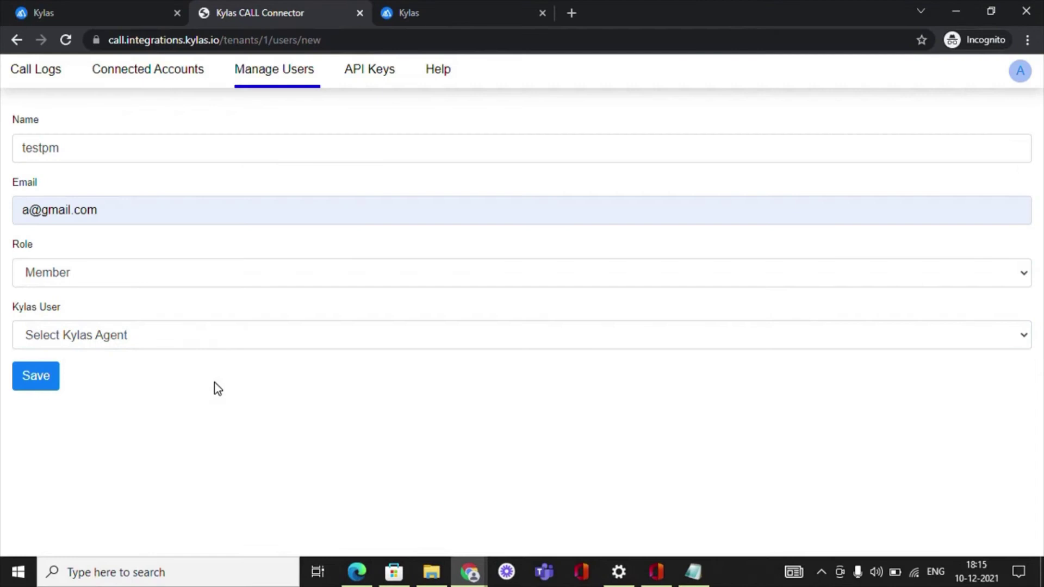
click(51, 387)
click(272, 77)
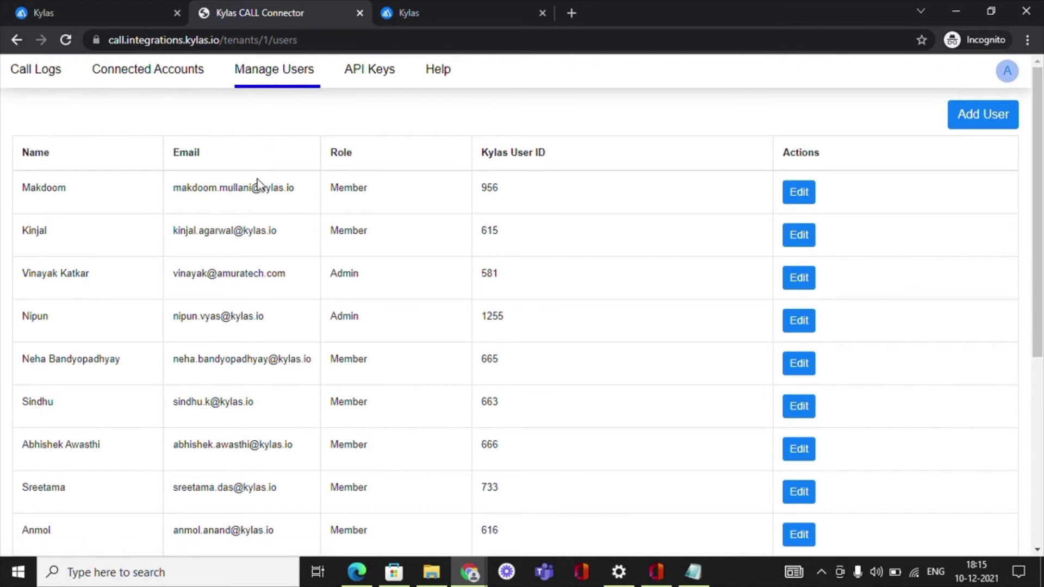
Step: Review the Manage Users table, then move focus toward Connected Accounts
scroll(255, 254, down, 3)
scroll(253, 256, down, 3)
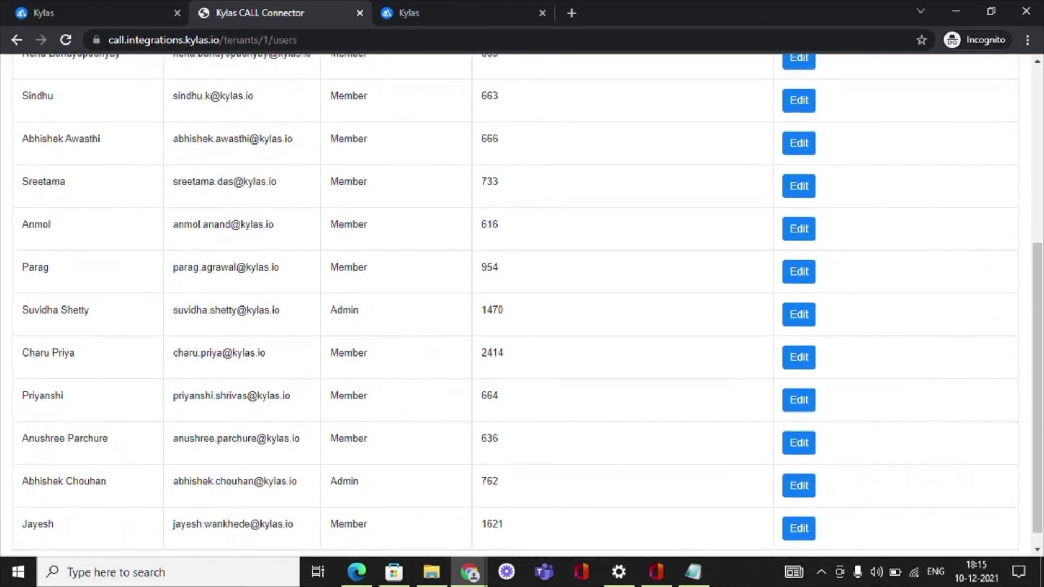
scroll(253, 257, up, 1)
scroll(254, 256, up, 5)
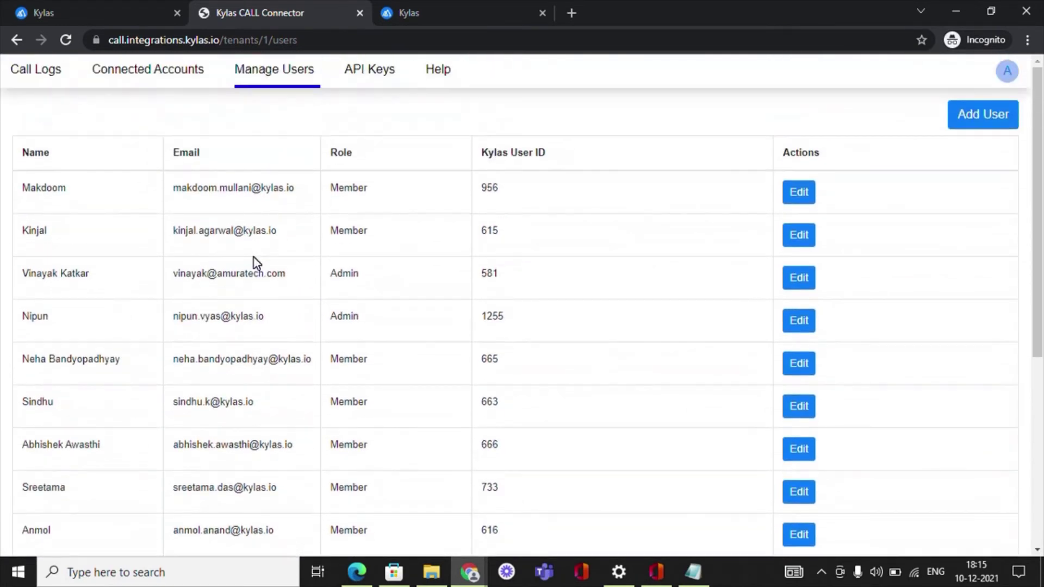
key(Tab)
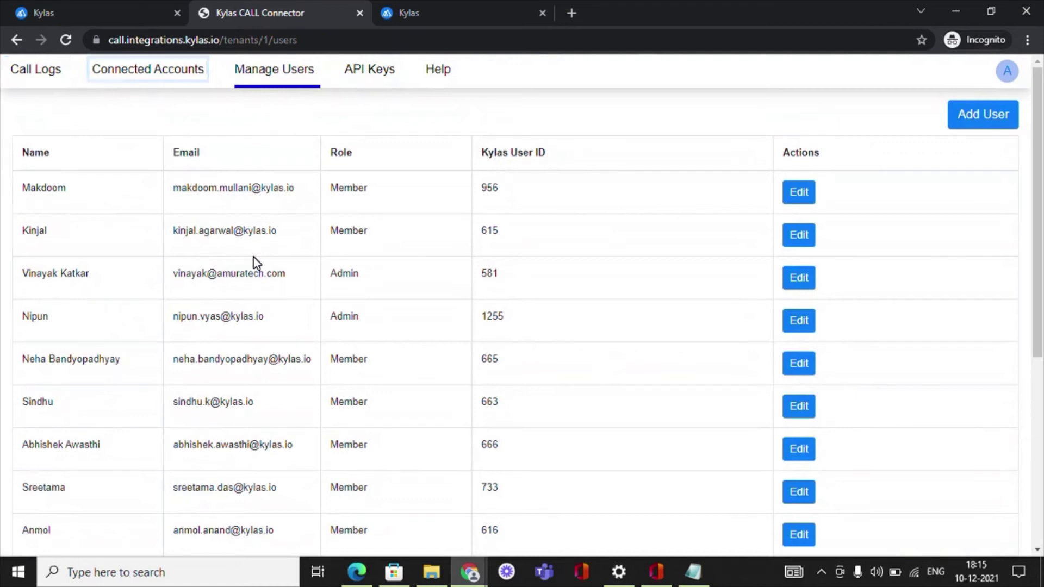
key(Tab)
key(Tab)
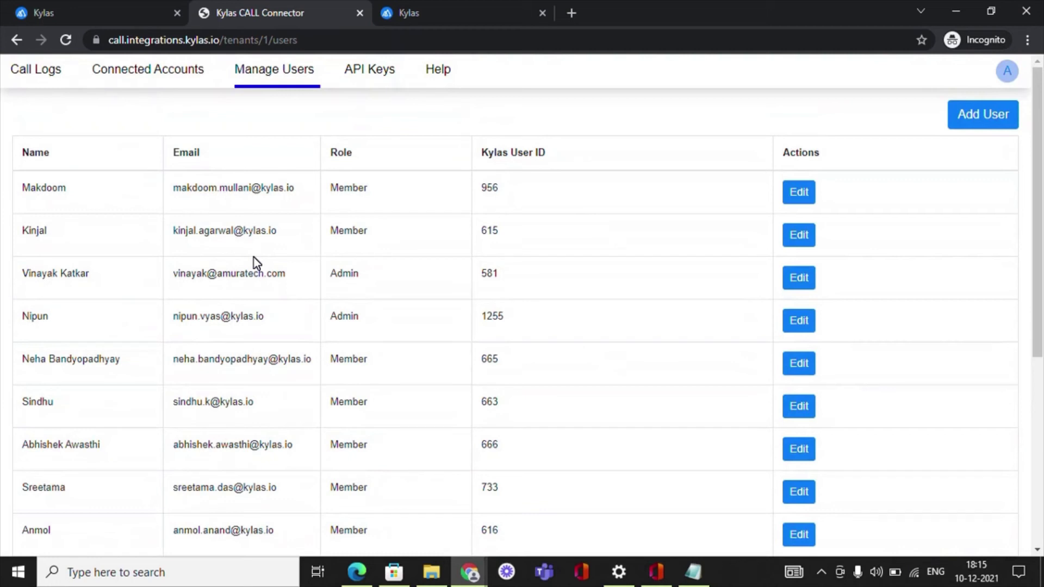
Step: Check My Operator's mapped agents and one agent's mapping, then view the Call Logs
click(155, 84)
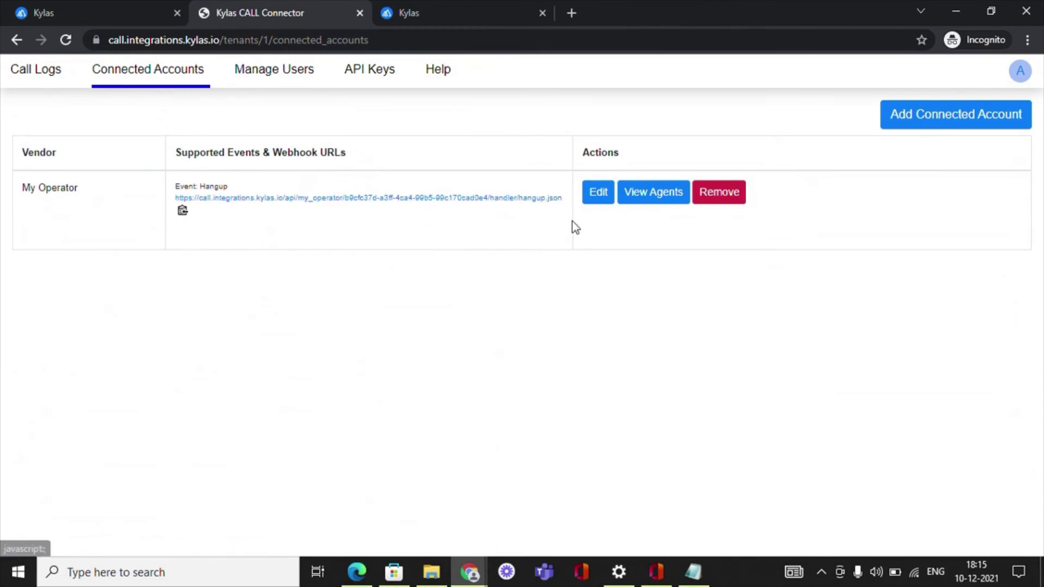
click(638, 200)
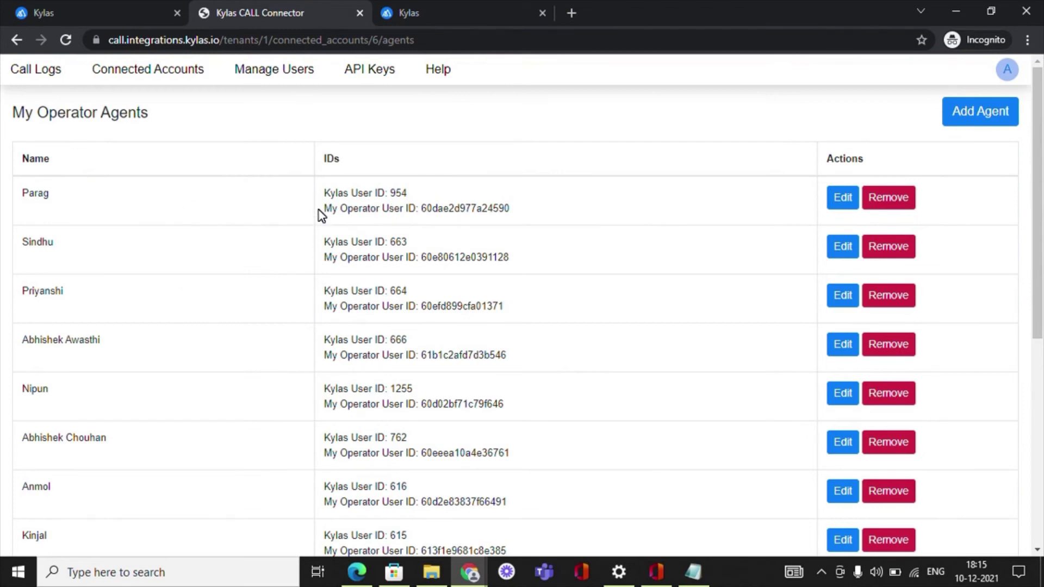
click(844, 446)
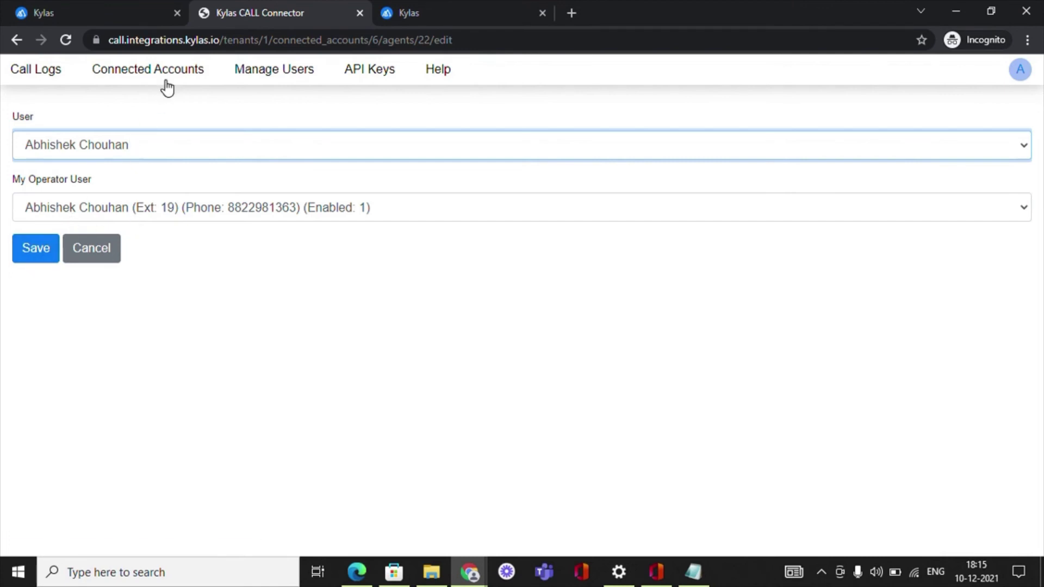
click(56, 86)
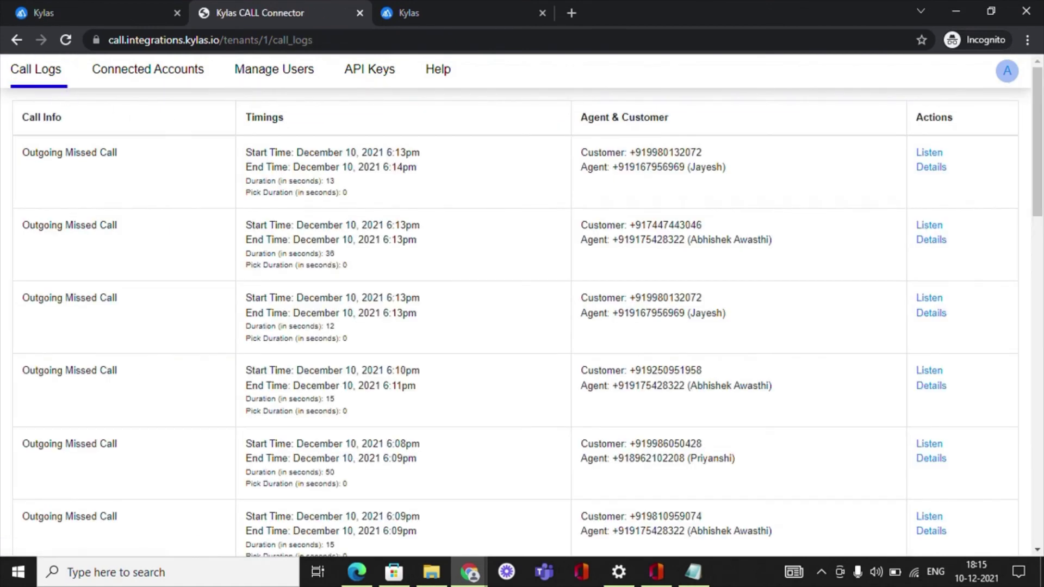
Step: Review the outgoing call logs, then return to the Kylas Caller marketplace page and its app switcher
scroll(333, 220, down, 1)
scroll(522, 304, down, 5)
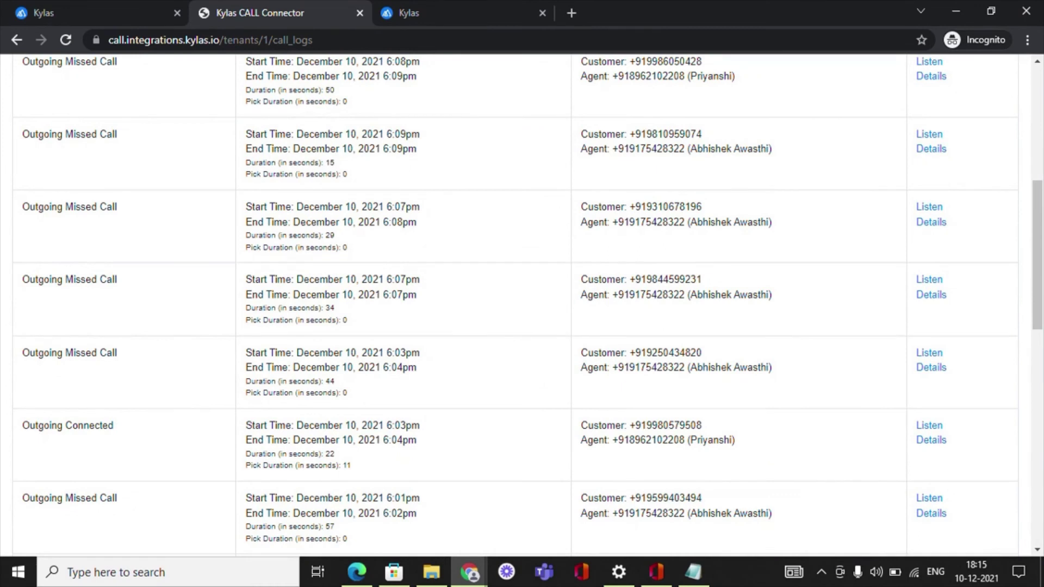
scroll(104, 76, up, 7)
click(67, 7)
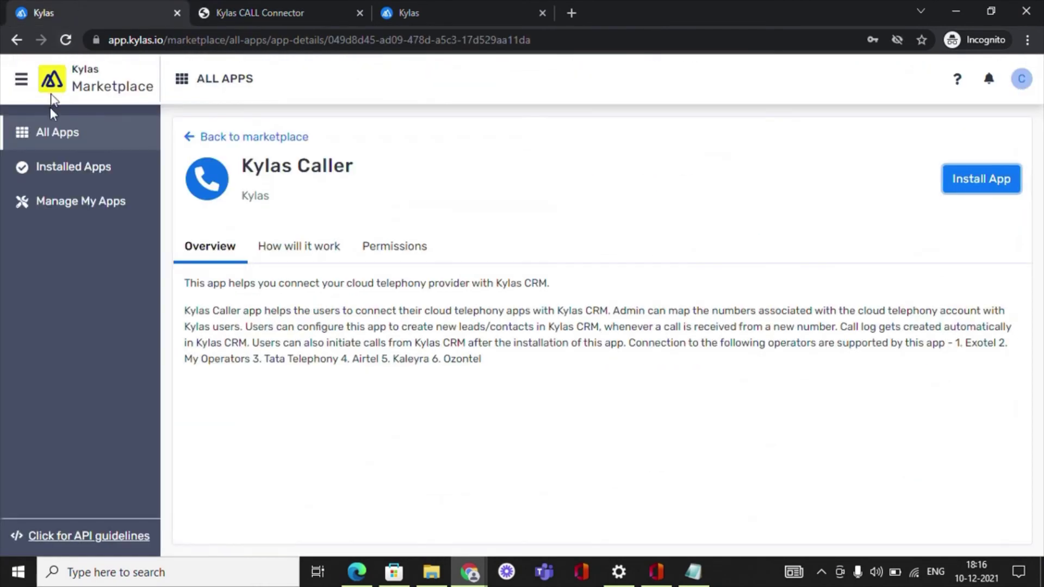
click(22, 80)
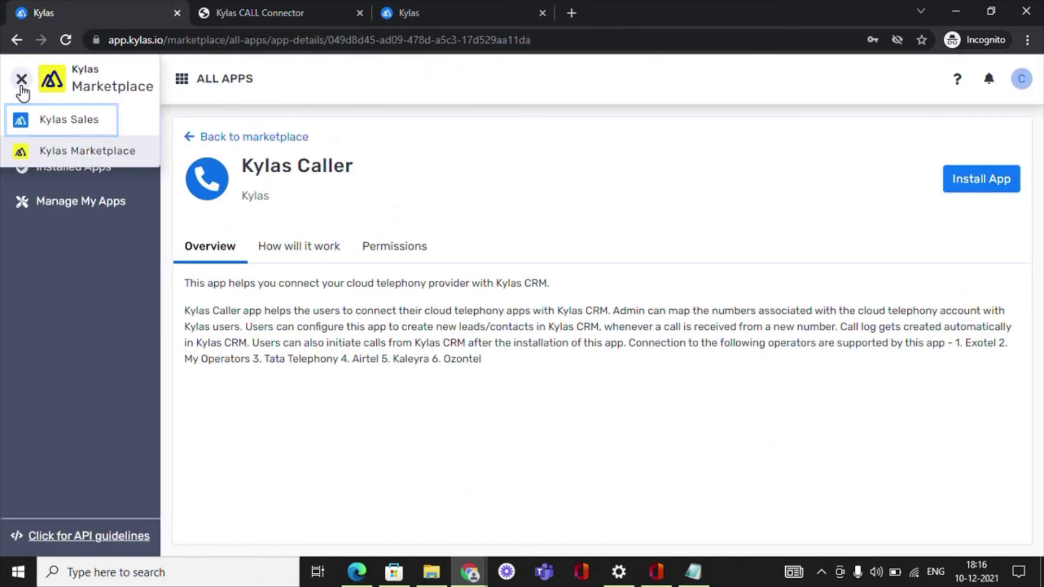
Step: In Kylas Sales Leads, start a call to the first lead's mobile number via My Operator
click(54, 129)
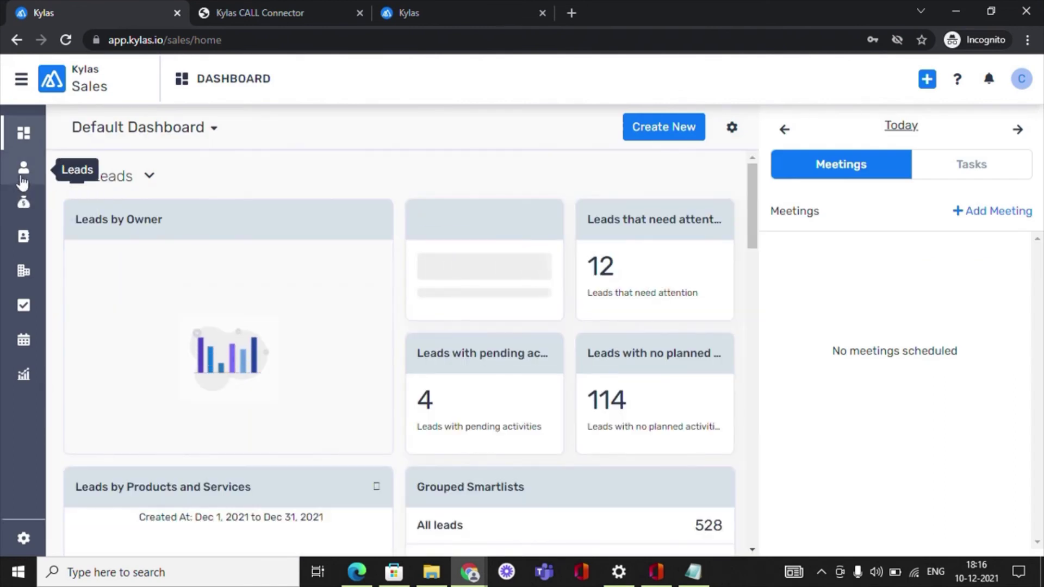
click(24, 173)
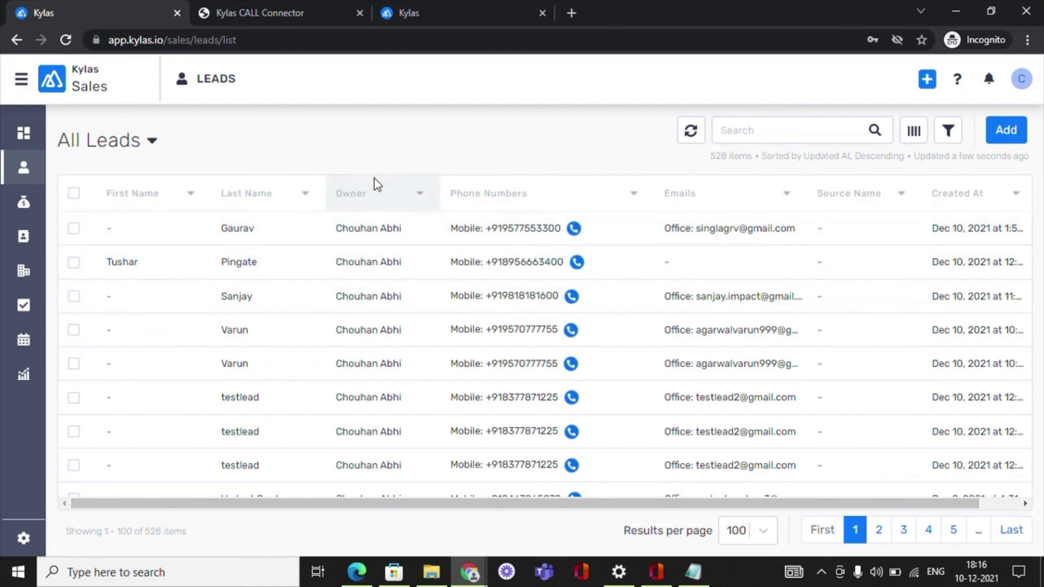
click(501, 233)
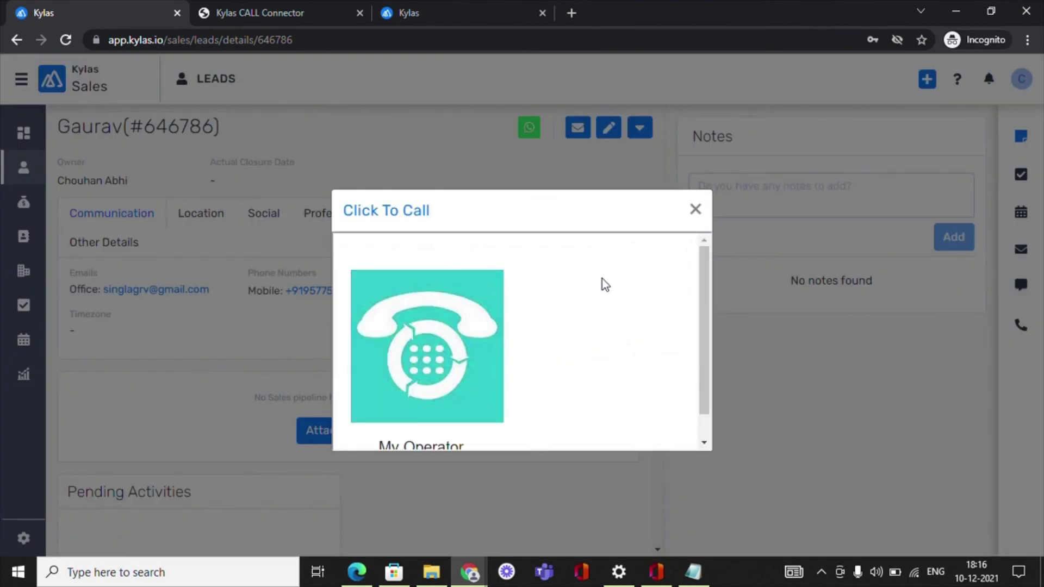
scroll(601, 279, down, 1)
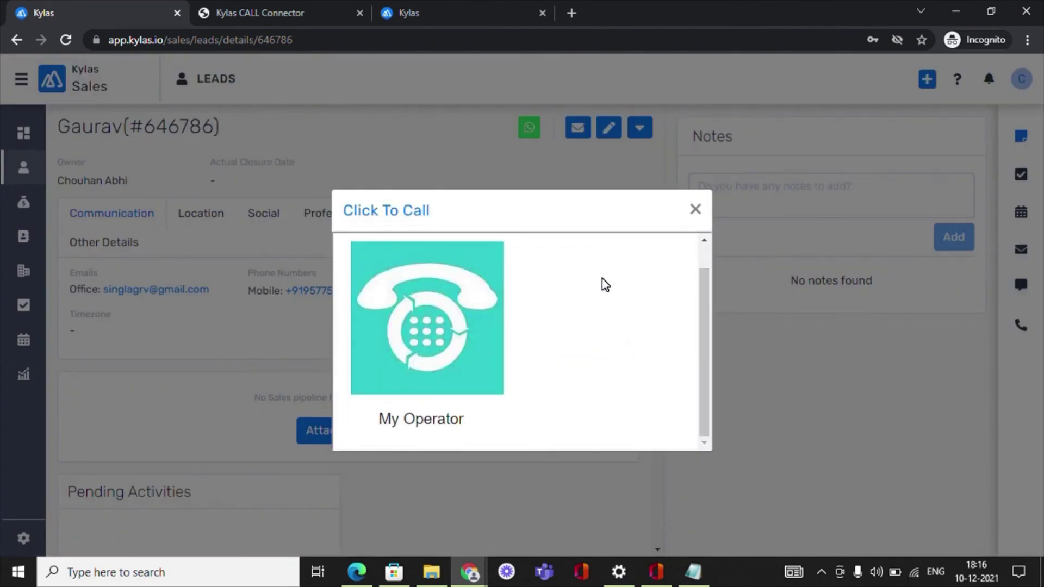